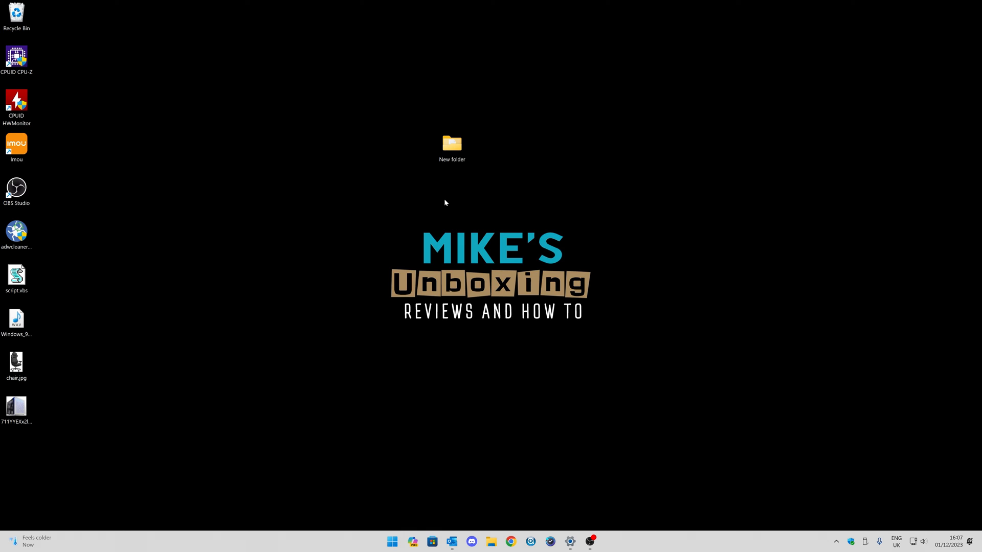
# Step: Show New folder's seven text files, briefly selecting all then clearing the selection
pyautogui.doubleClick(451, 146)
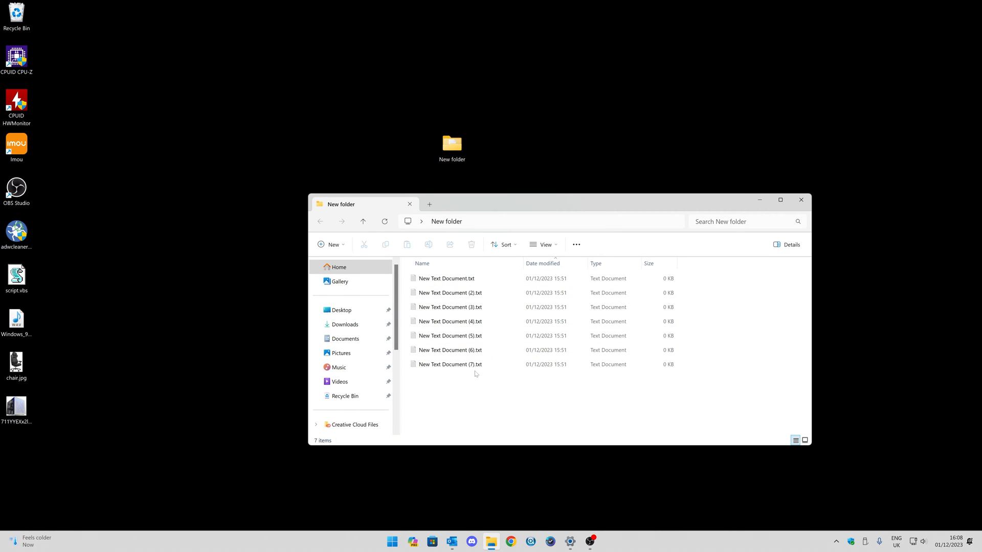
pyautogui.hotkey('ctrl', 'a')
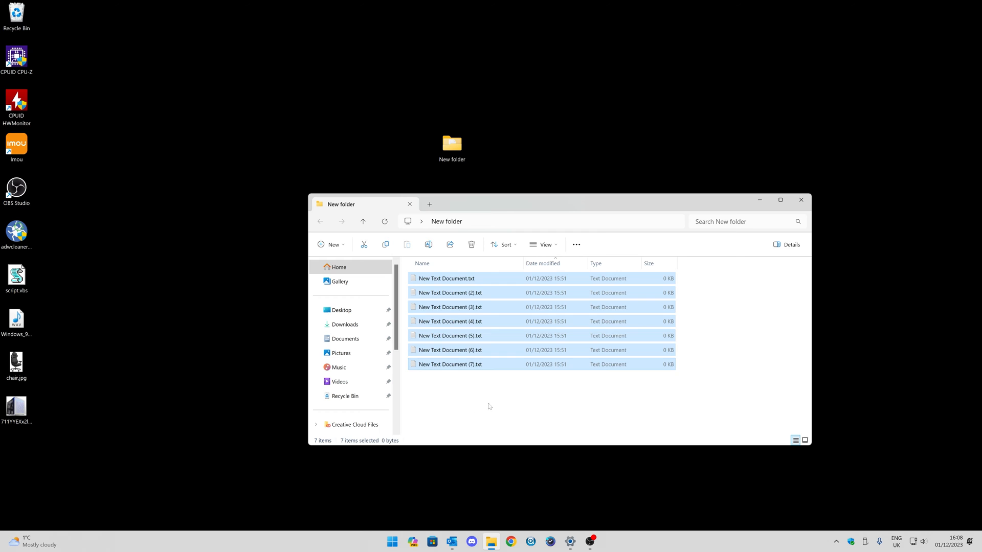
pyautogui.click(489, 406)
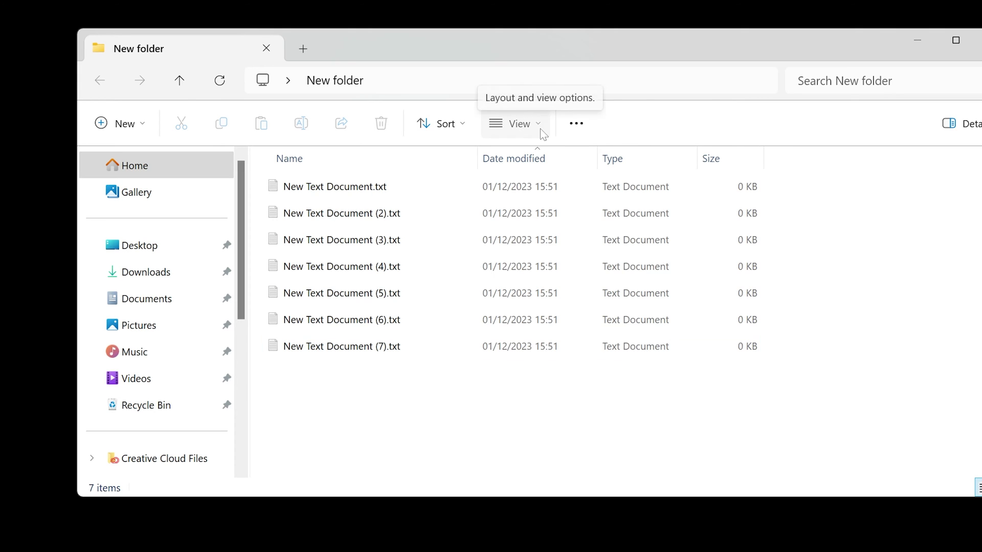
# Step: Enable Item check boxes from the View > Show menu
pyautogui.click(540, 129)
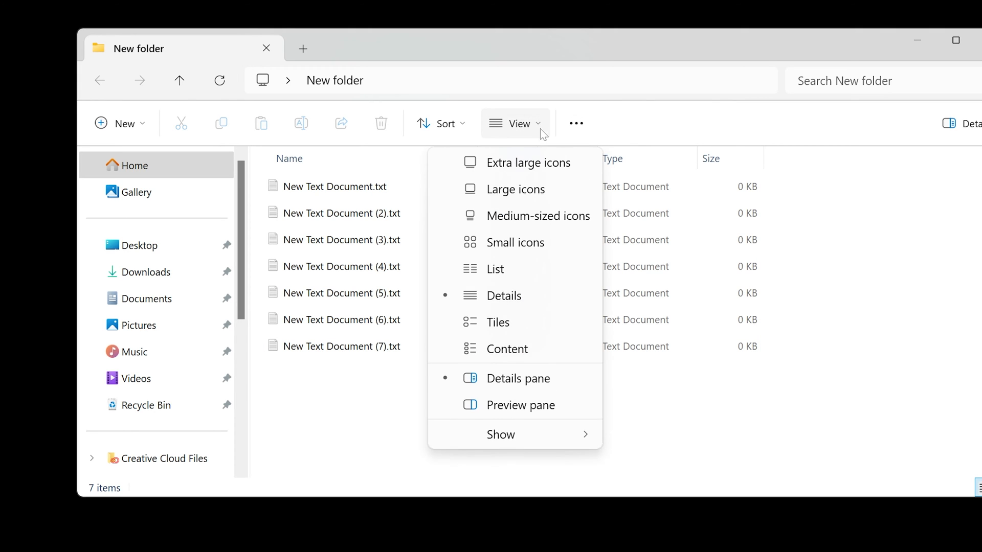
pyautogui.moveTo(501, 435)
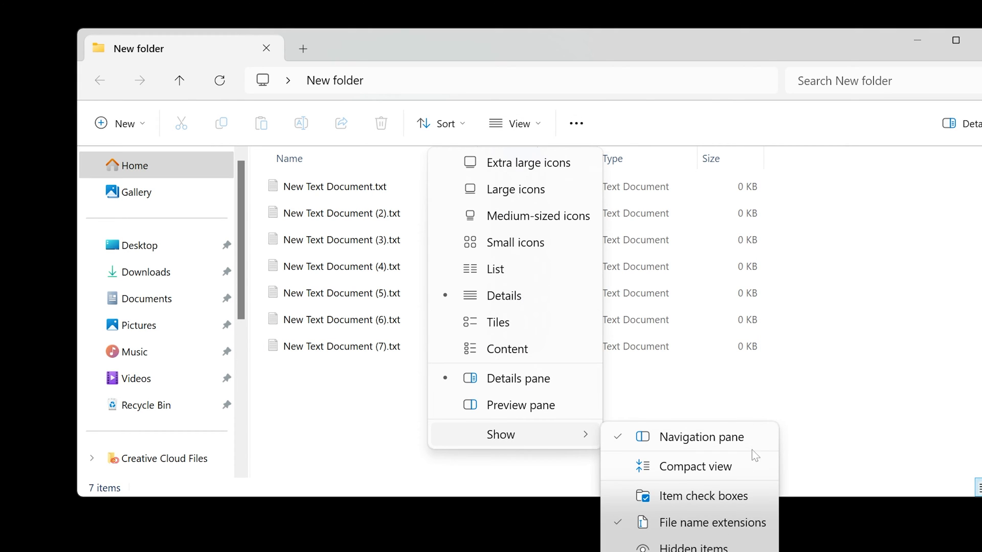
pyautogui.click(703, 497)
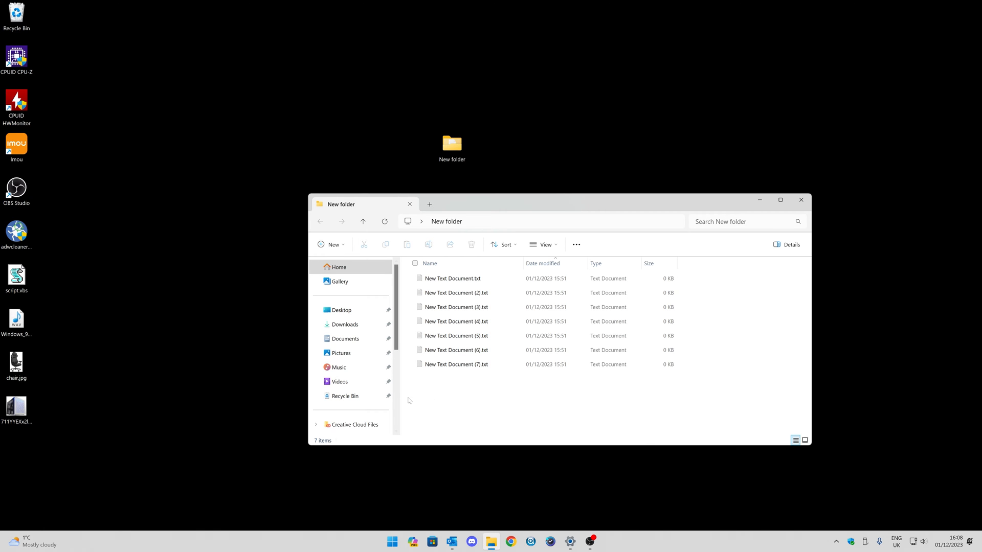
pyautogui.moveTo(342, 186)
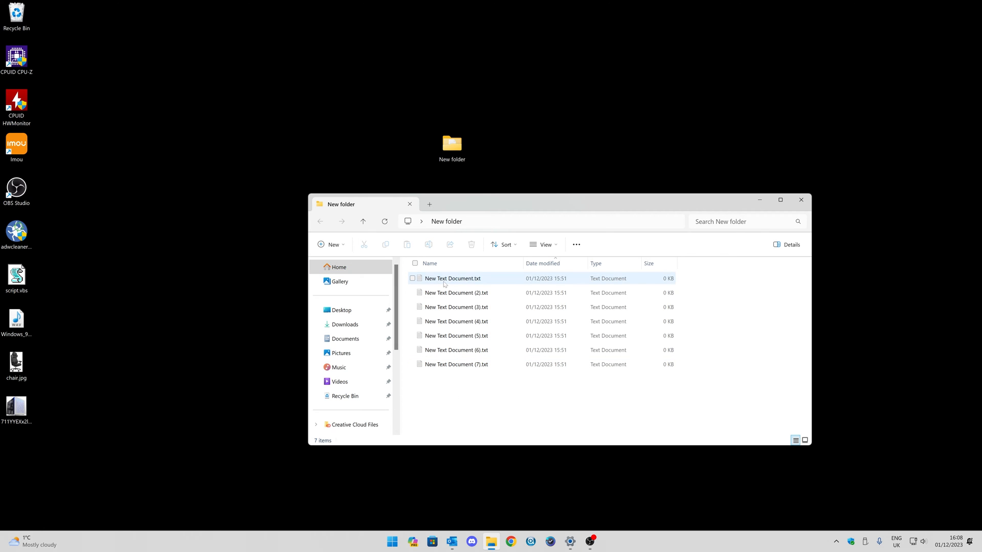
# Step: Tick New Text Document.txt, (2), (3) and (4).txt, plus script.vbs on the desktop
pyautogui.click(453, 281)
pyautogui.click(453, 307)
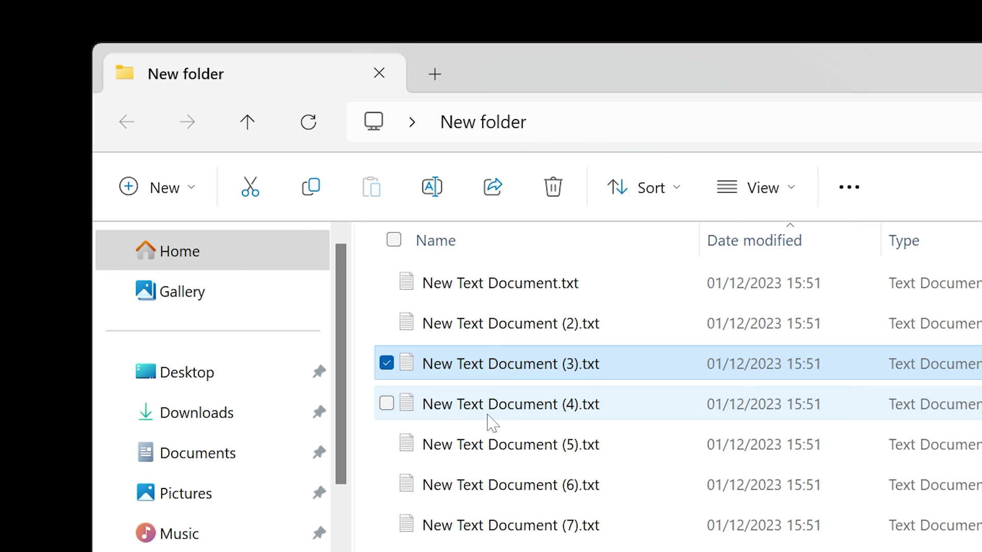
pyautogui.click(489, 415)
pyautogui.click(381, 359)
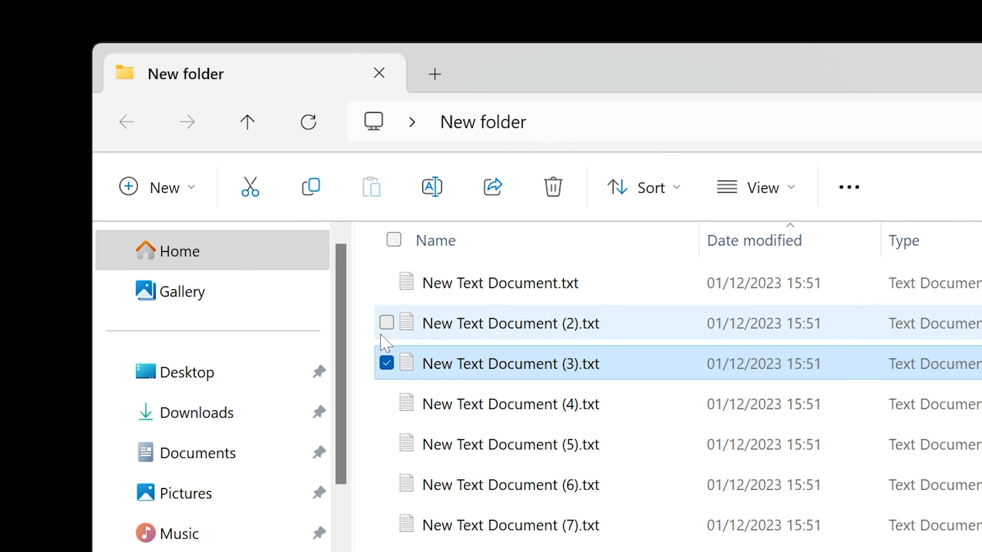
pyautogui.click(386, 323)
pyautogui.click(386, 283)
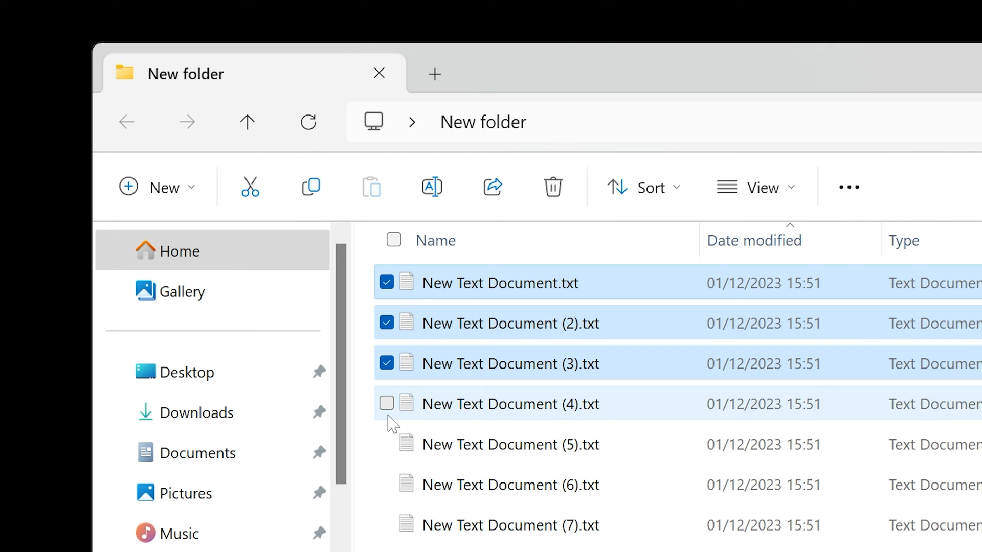
pyautogui.click(386, 403)
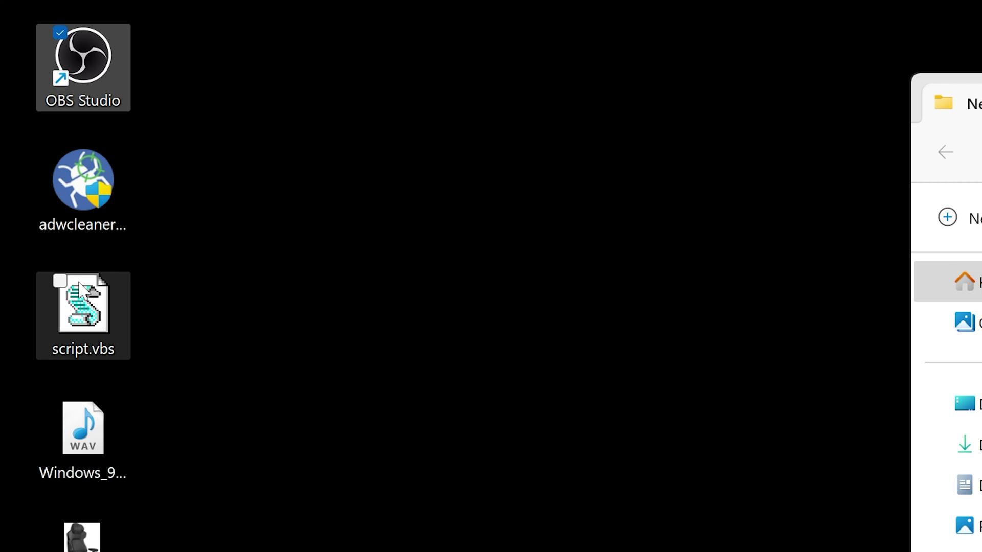
pyautogui.click(16, 275)
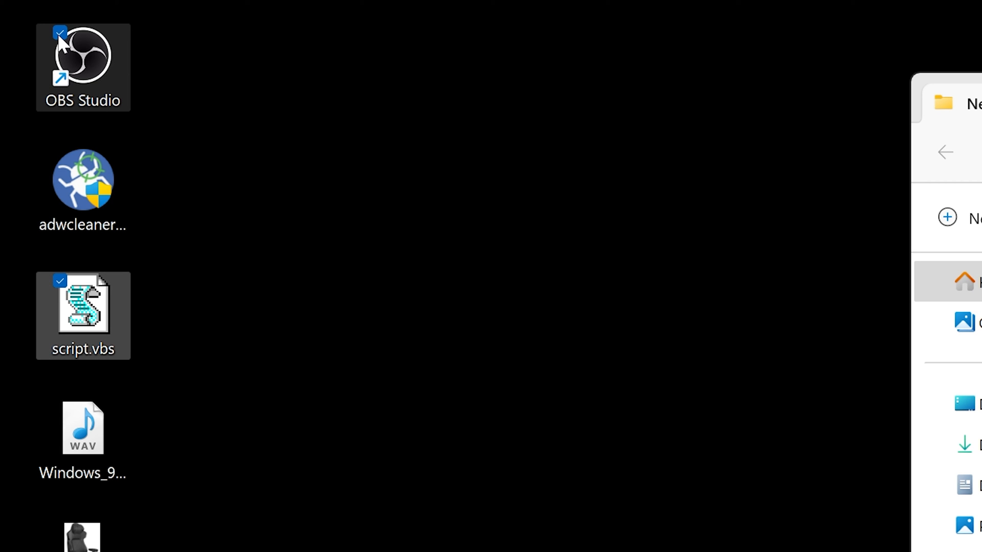
# Step: Clear the ticks on New Text Document.txt and (2).txt, leaving only (3) and (4) checked
pyautogui.click(68, 175)
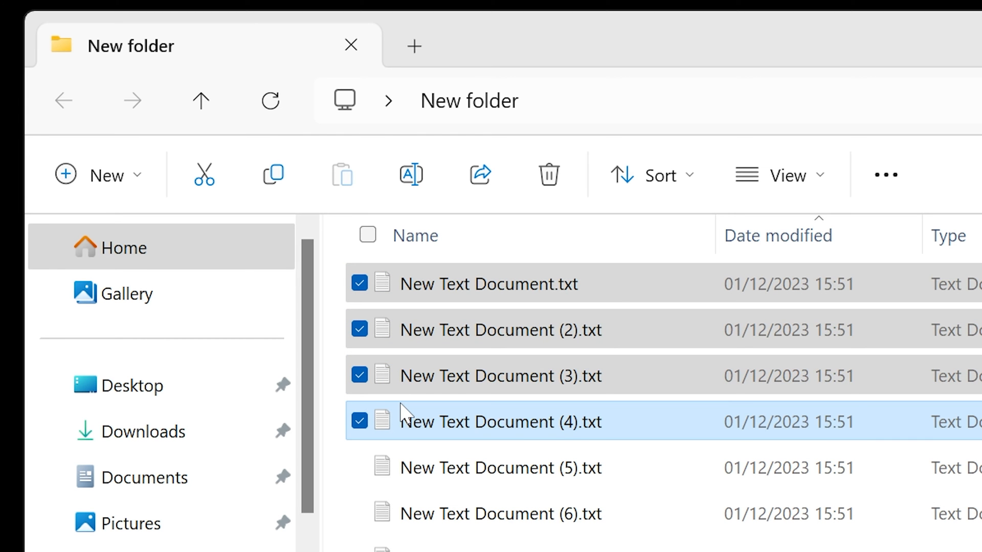
pyautogui.click(358, 283)
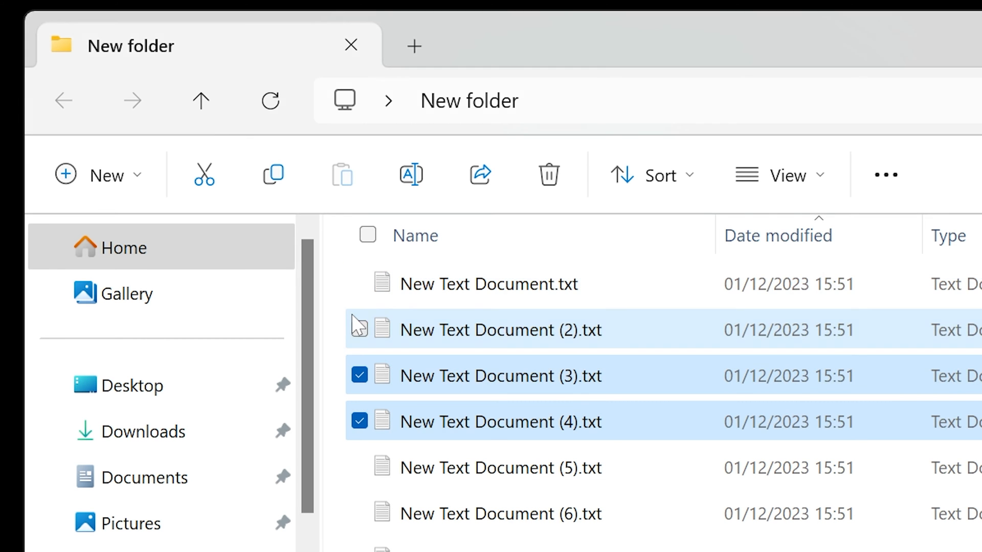
pyautogui.click(806, 186)
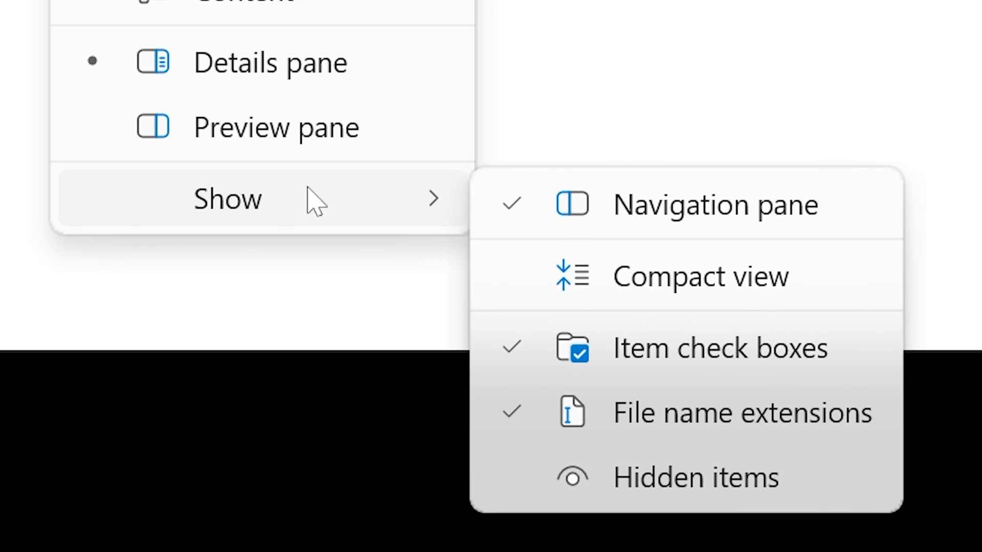
# Step: Disable Item check boxes so the seven files appear unselected
pyautogui.click(710, 357)
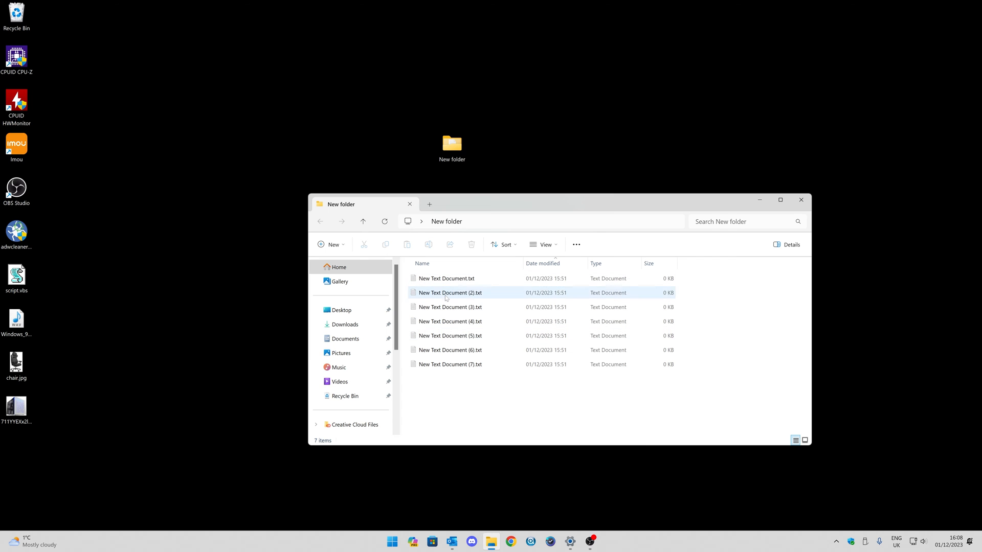